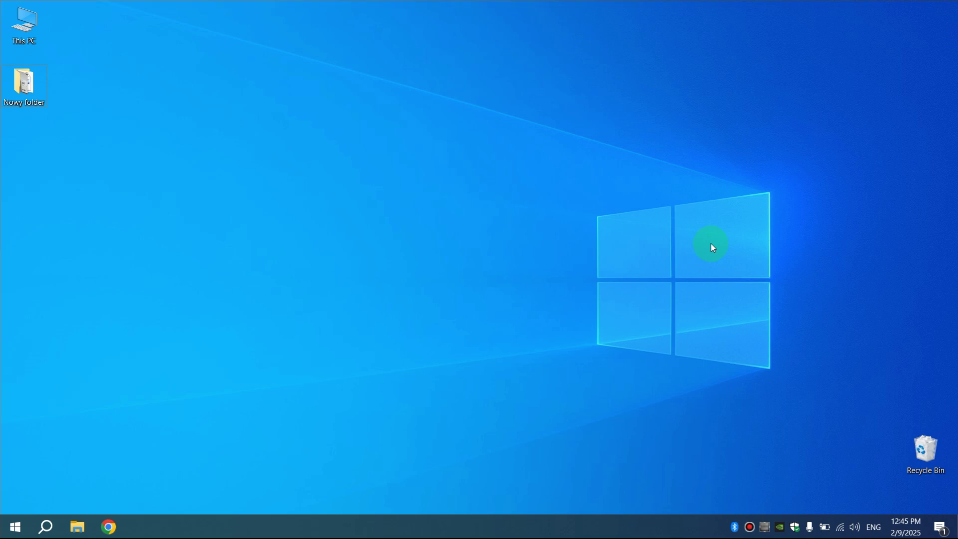
Step: Bring up the Windows search panel from the taskbar
left_click(46, 526)
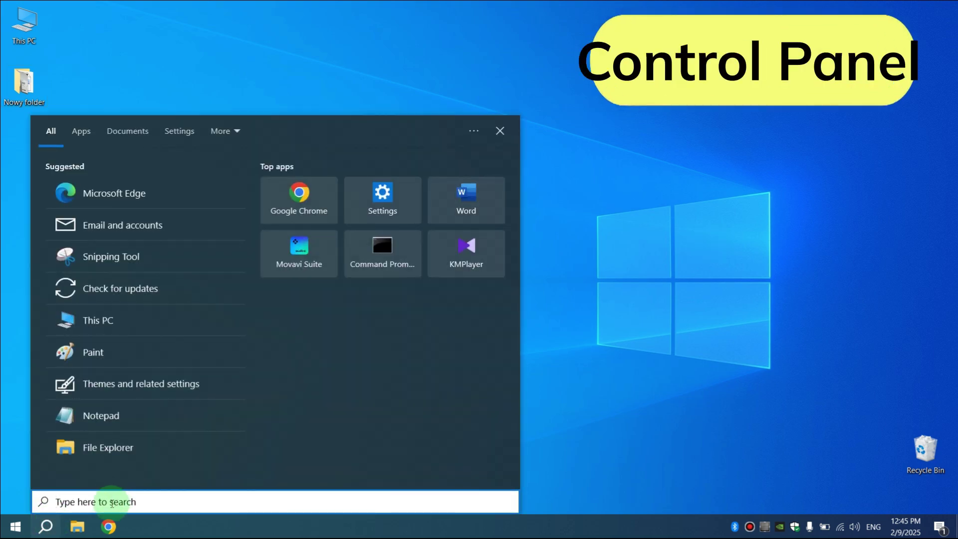
type("Control Panel")
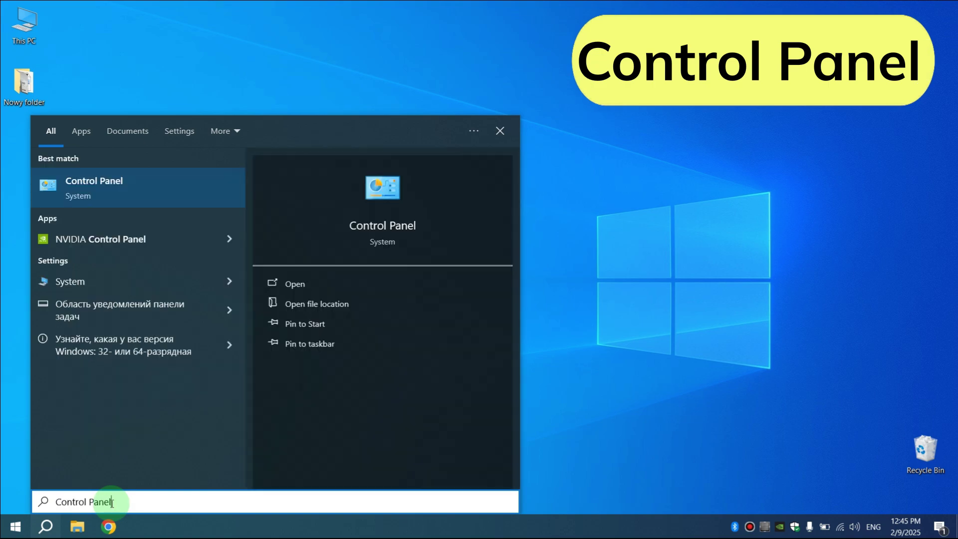
Step: Launch Control Panel in Large icons view and reach the adapter list via Network and Sharing Center
left_click(122, 188)
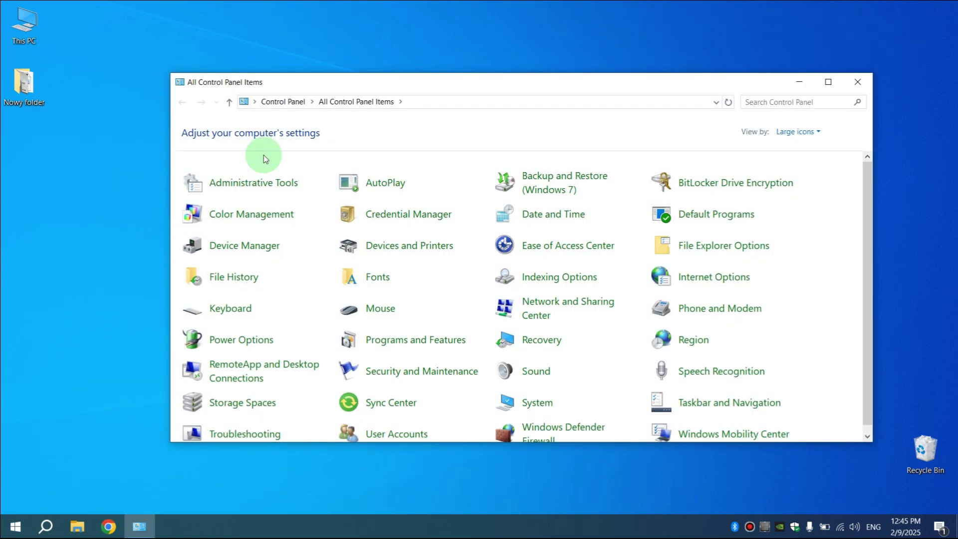
left_click(803, 131)
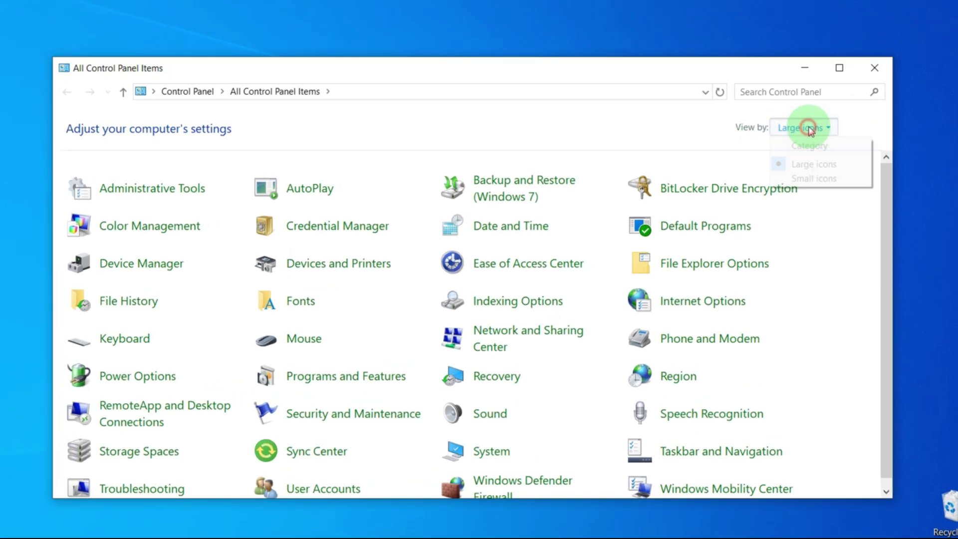
left_click(798, 164)
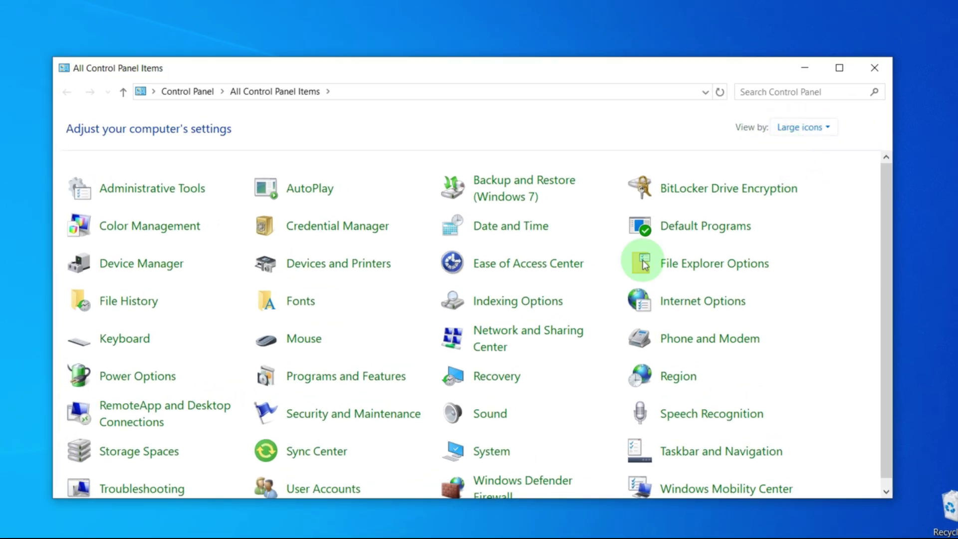
left_click(542, 339)
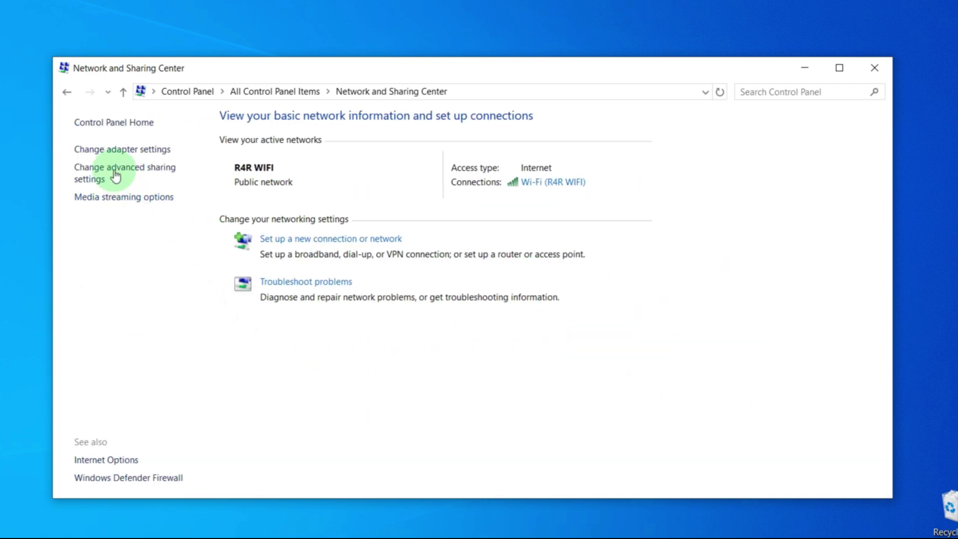
left_click(136, 154)
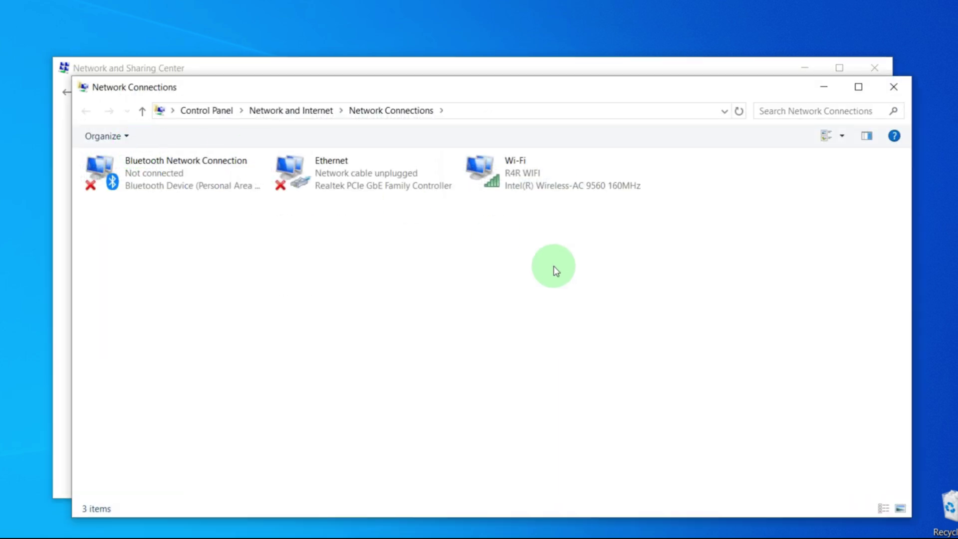
Step: Bring up the Intel Wireless-AC 9560 adapter's device settings from the Wi-Fi connection properties
right_click(494, 170)
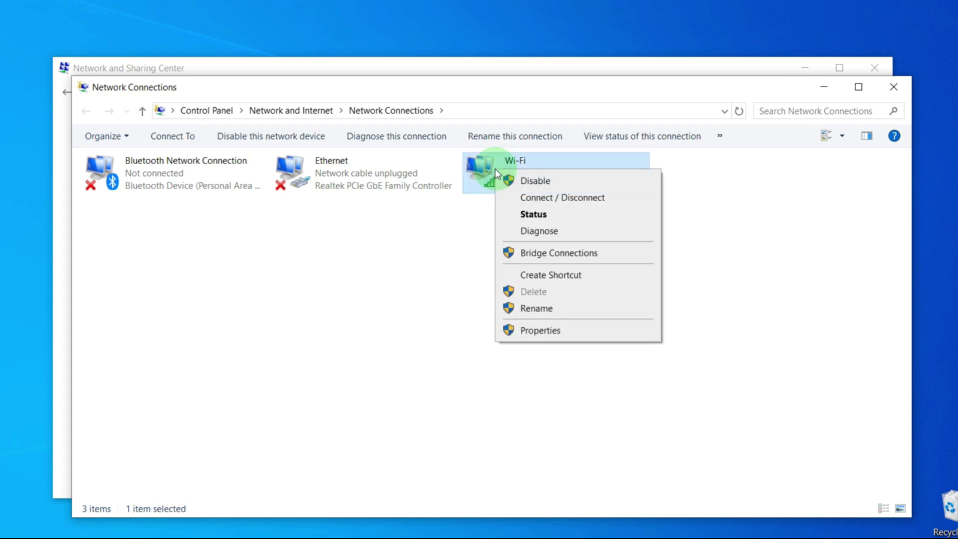
left_click(548, 330)
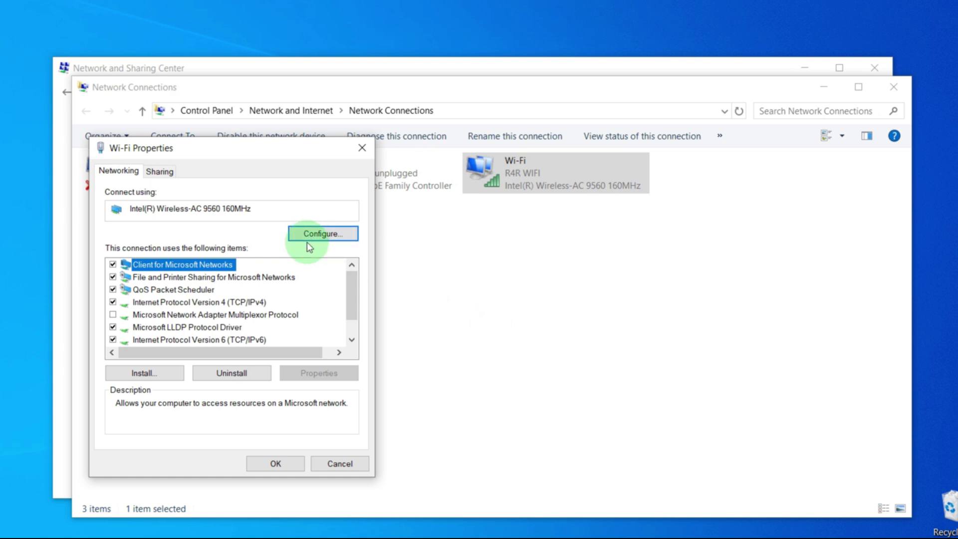
left_click(323, 236)
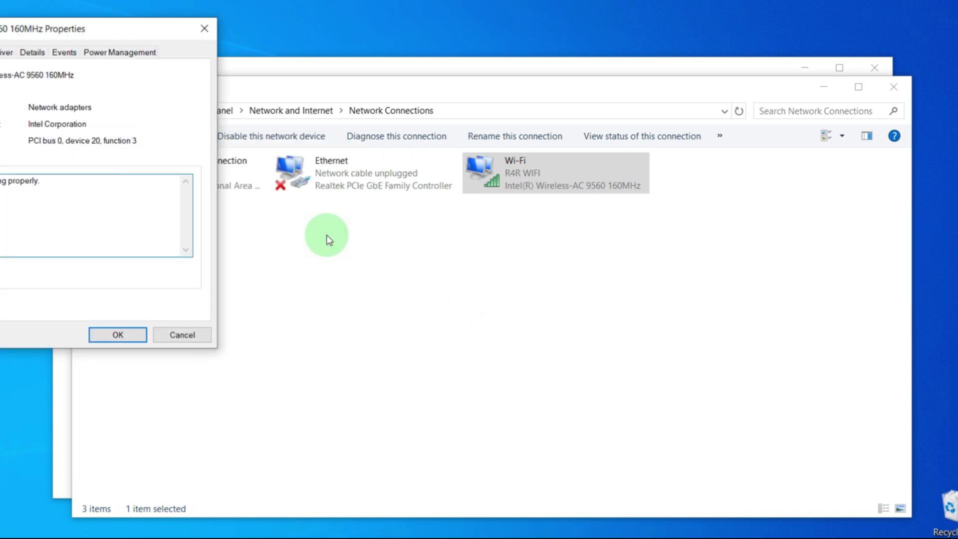
left_click_drag(95, 27, 384, 139)
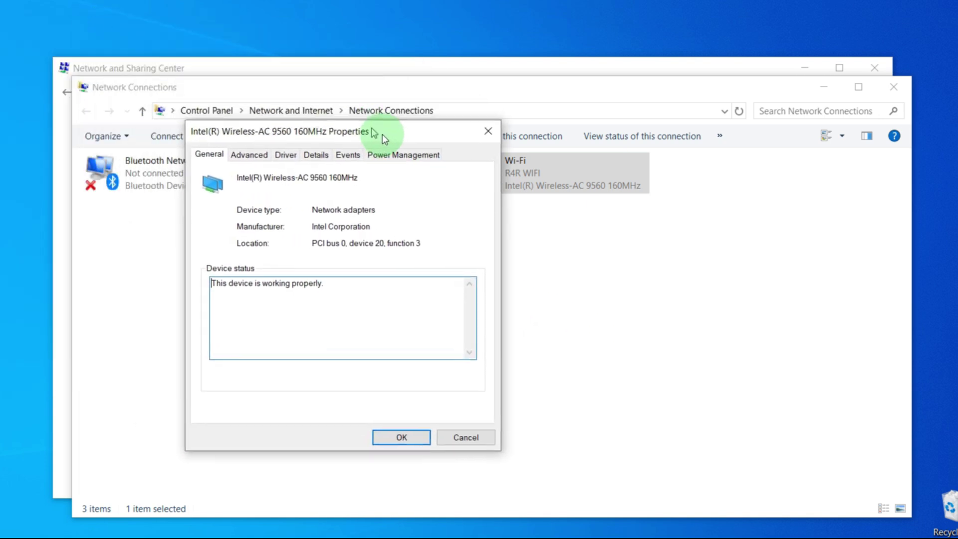
Step: Under Power Management, disallow the computer turning off the adapter to save power and confirm
left_click(403, 154)
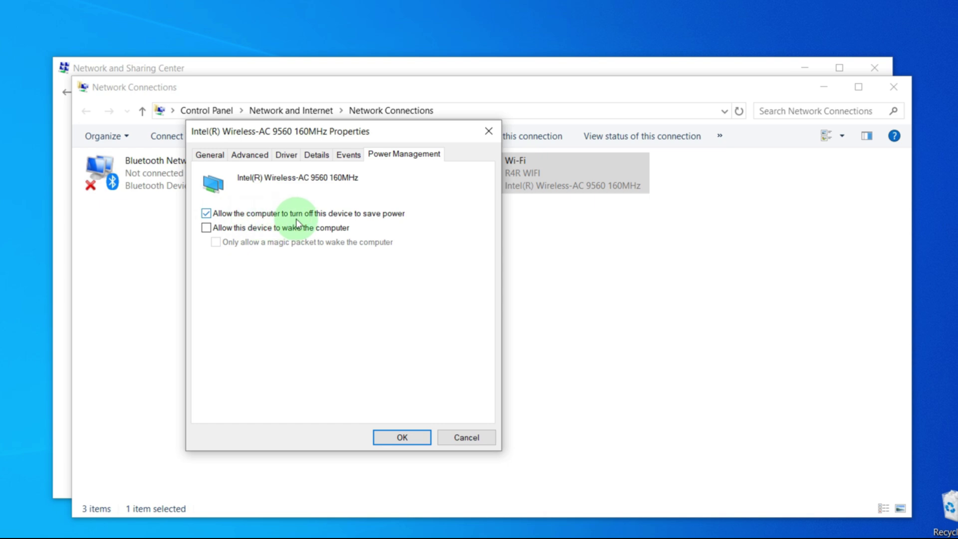
left_click(389, 217)
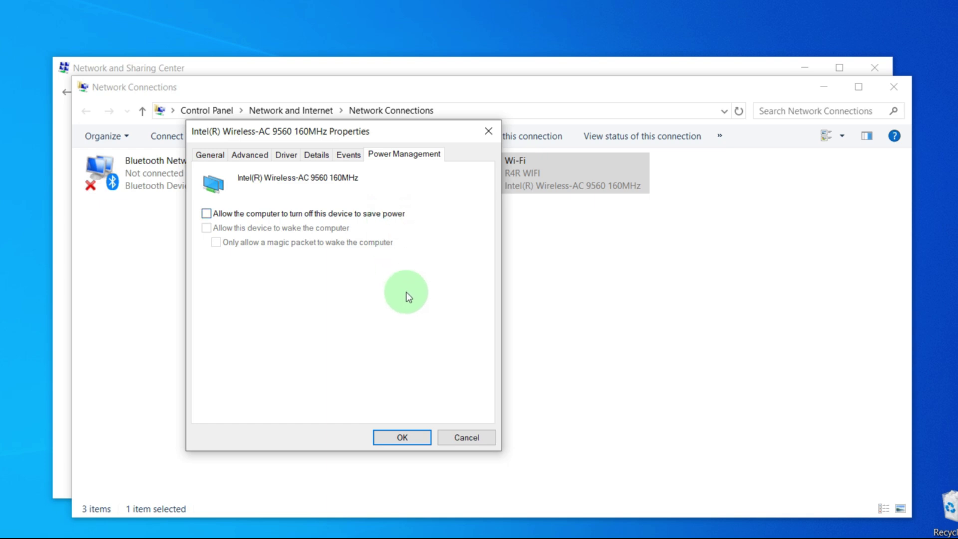
left_click(402, 436)
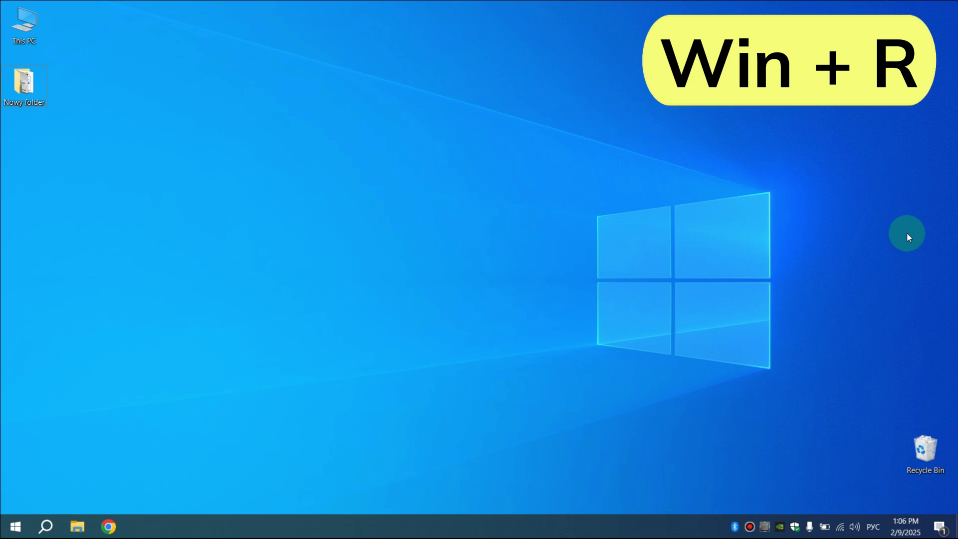
Step: Run ncpa.cpl from the Run dialog to reopen Network Connections
key("super+r")
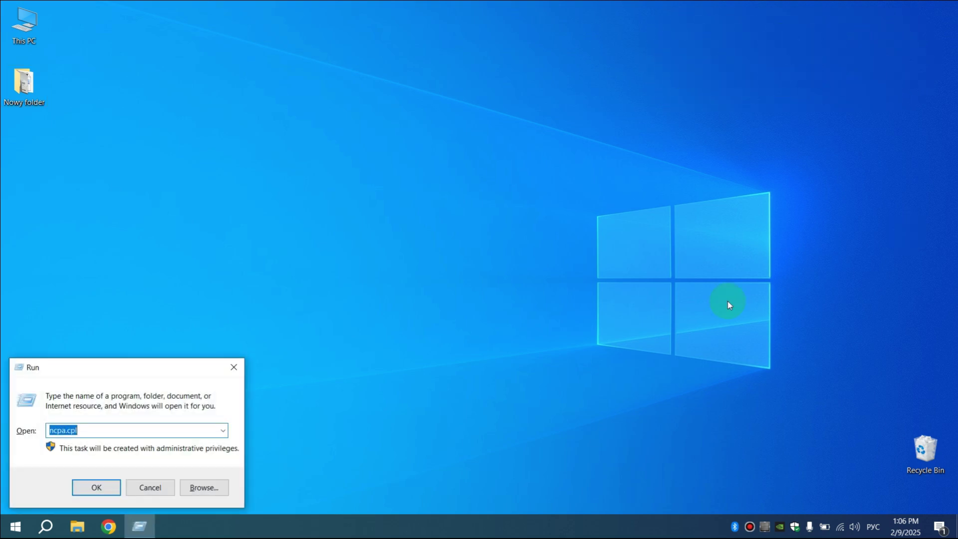
left_click(67, 431)
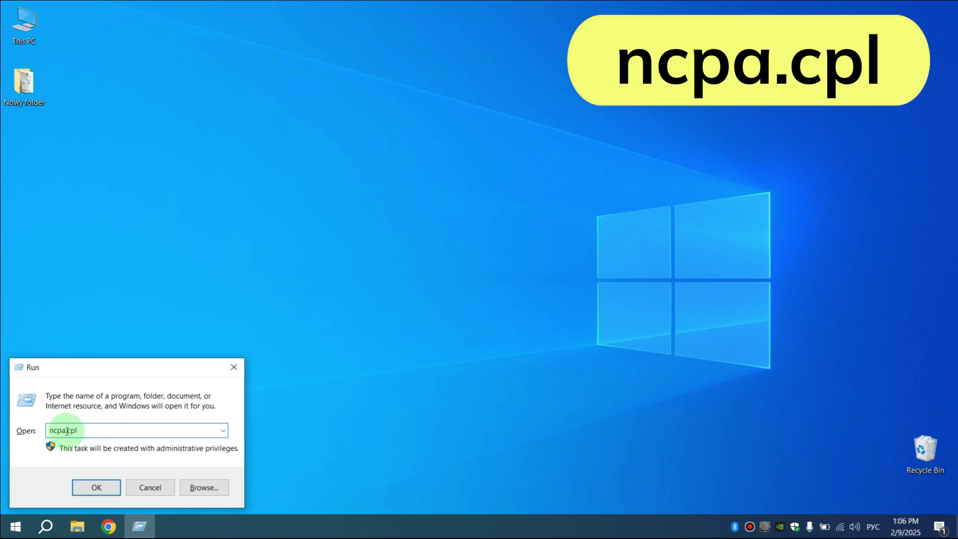
left_click(81, 432)
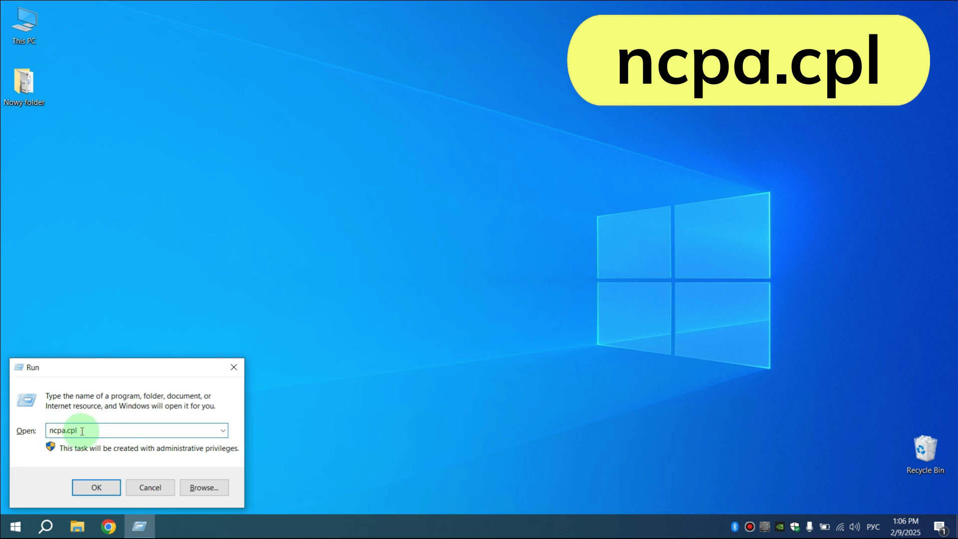
left_click(97, 485)
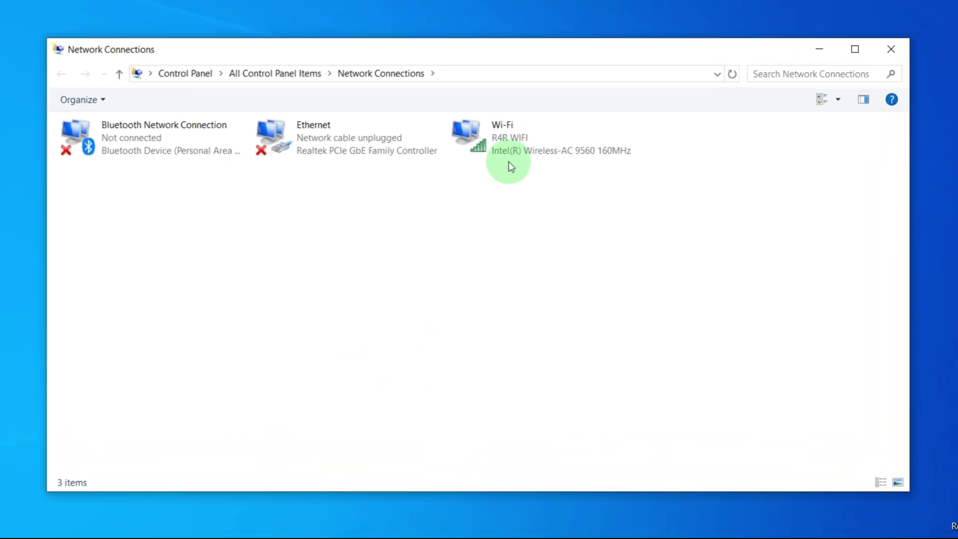
Step: Reach the Wi-Fi connection's Internet Protocol Version 4 (TCP/IPv4) properties
right_click(515, 137)
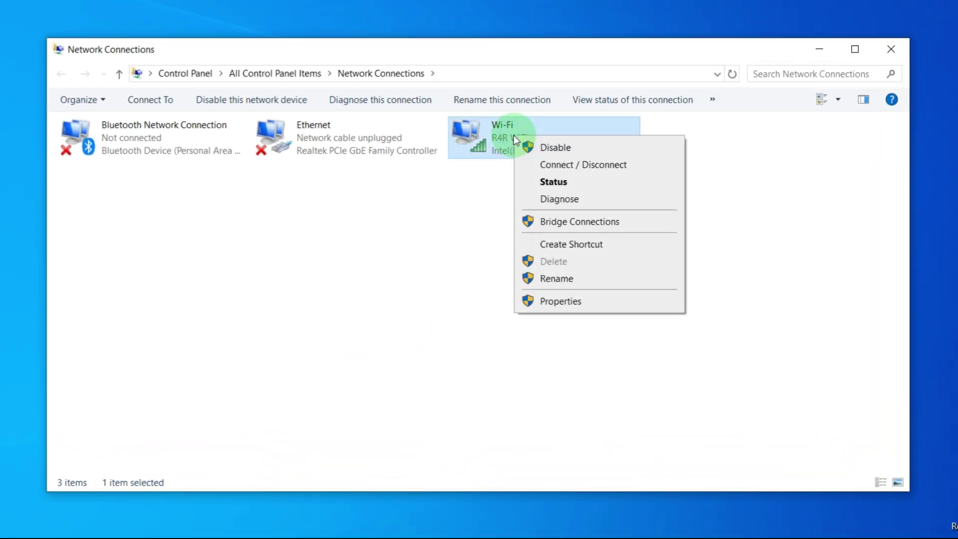
left_click(560, 302)
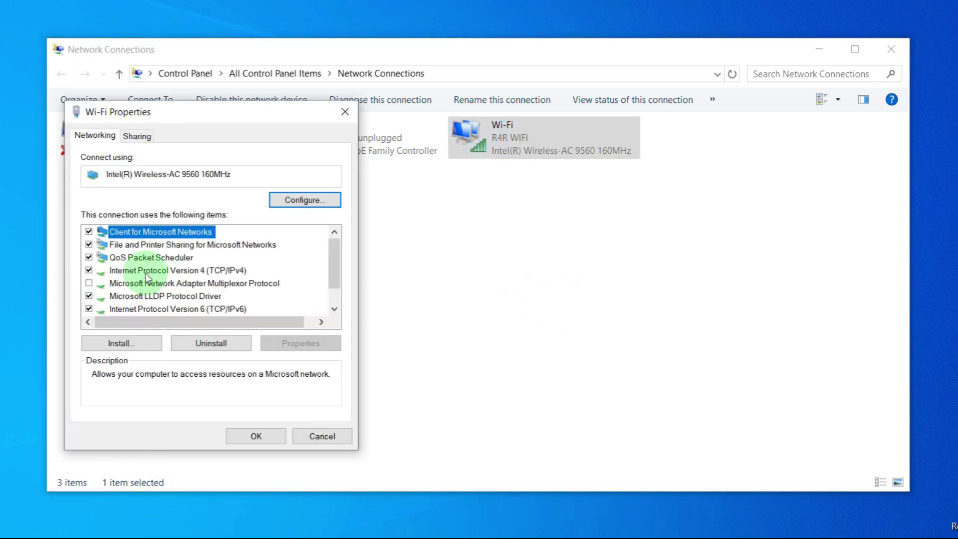
left_click(188, 272)
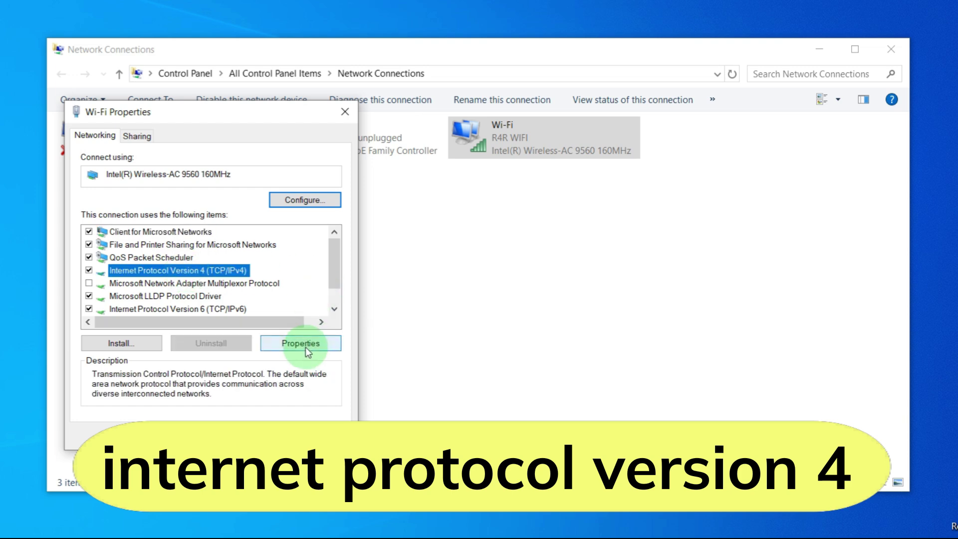
left_click(305, 347)
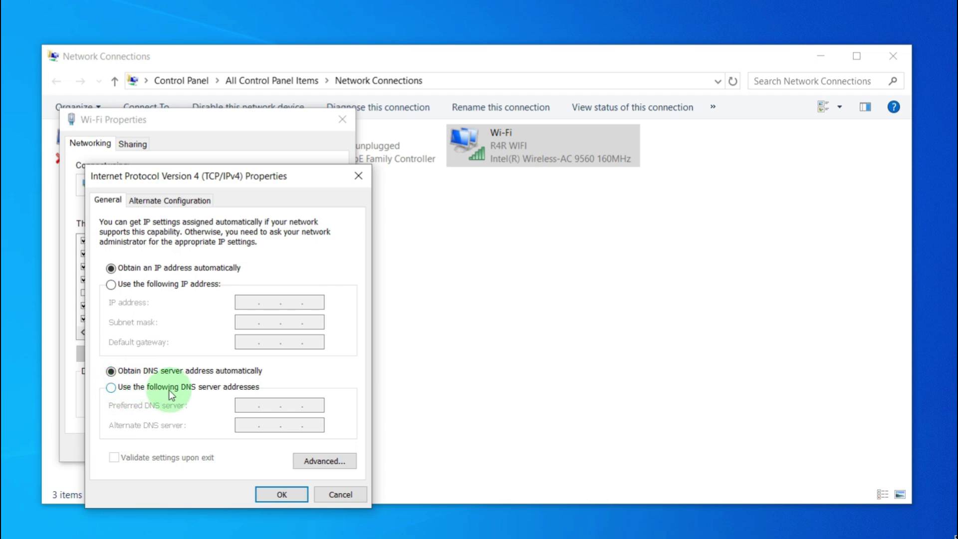
Step: Use manual DNS servers 8.8.8.8 preferred and 8.8.4.4 alternate, and confirm
left_click(229, 387)
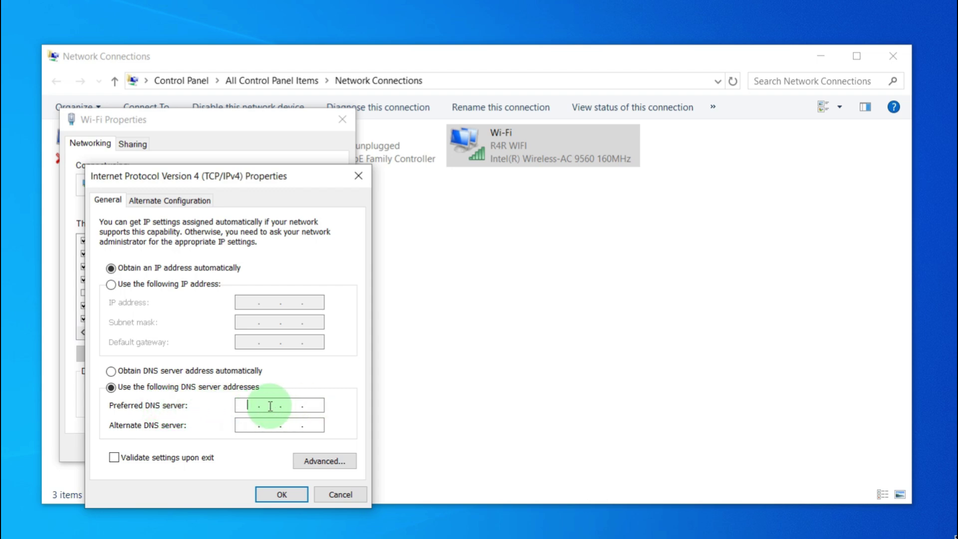
type("8.8")
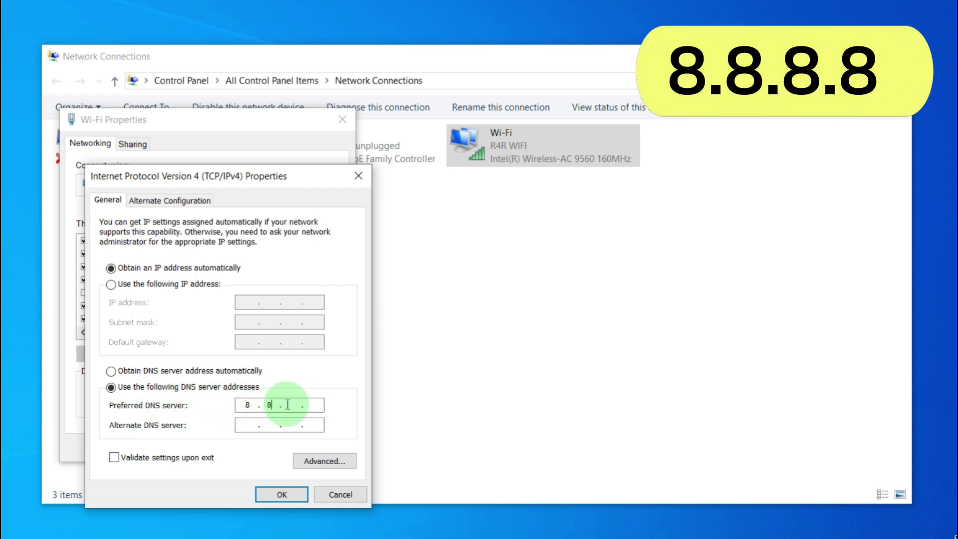
type(".8.8")
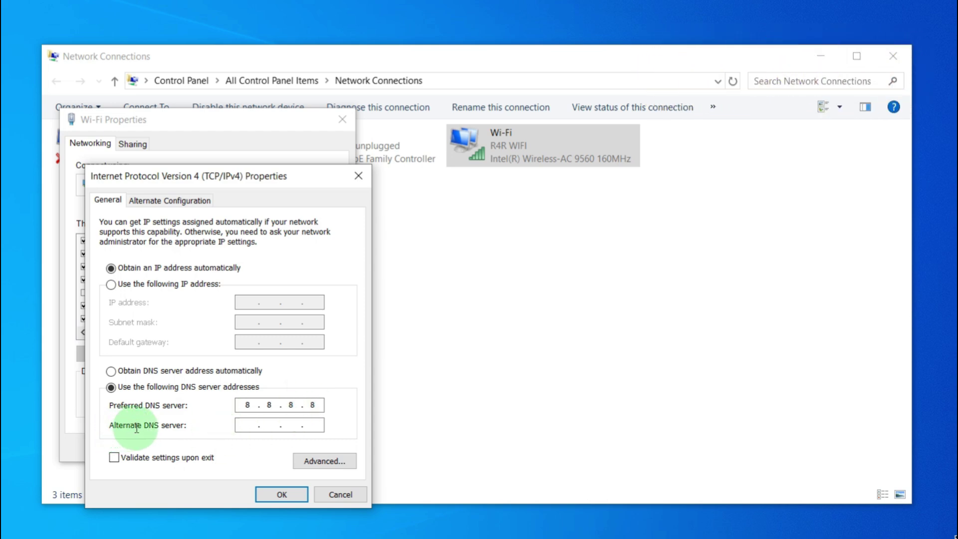
left_click(249, 424)
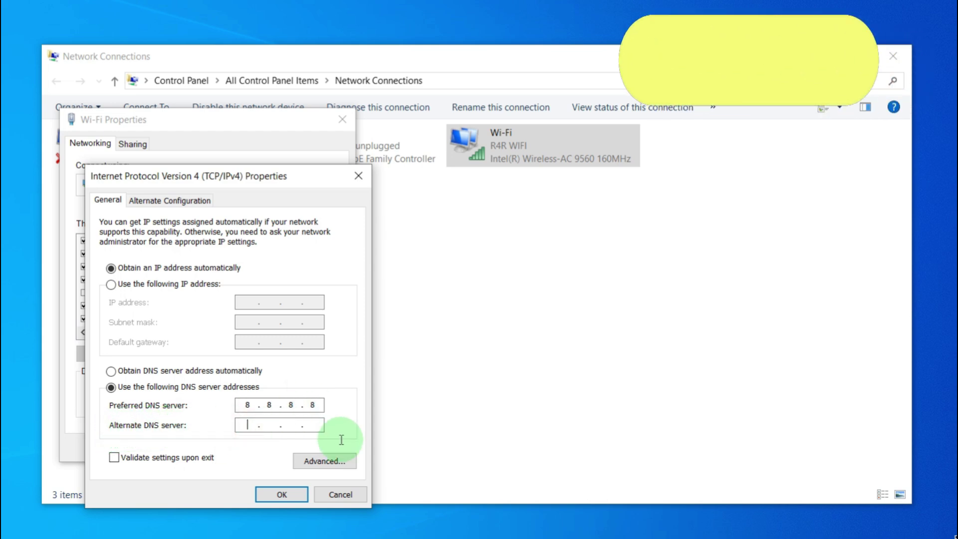
type("8.8")
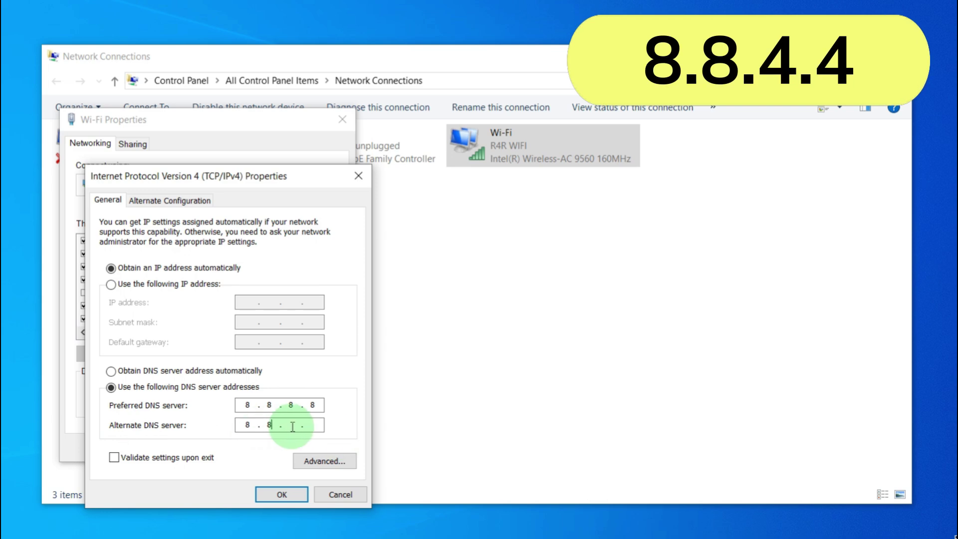
type(".4")
left_click(311, 424)
type("4")
left_click(284, 496)
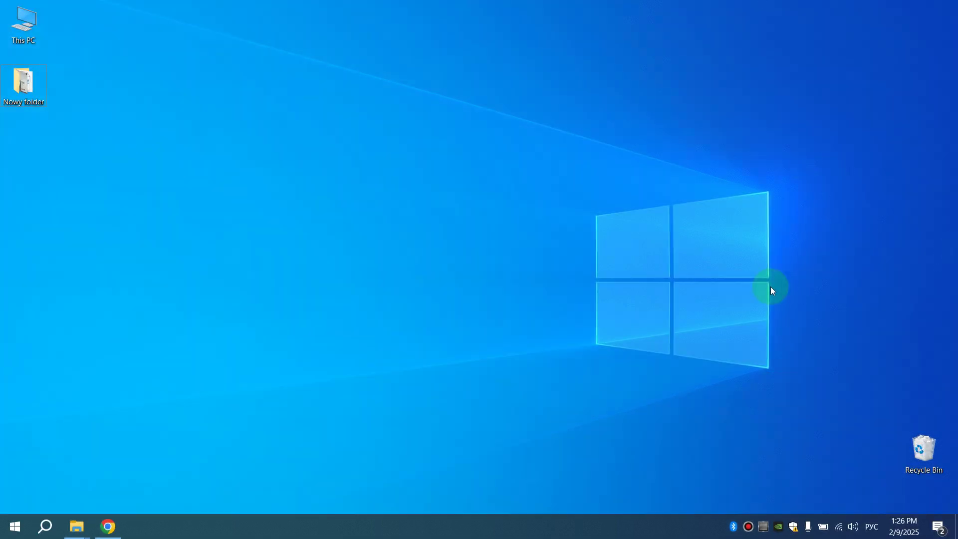
Step: Attempt to launch gpedit.msc from the Run dialog
key("super+r")
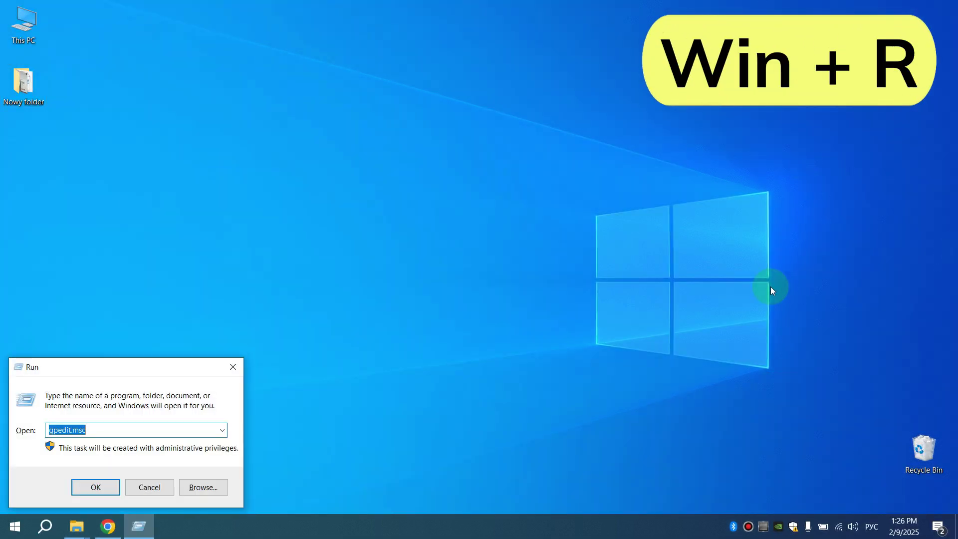
left_click(135, 427)
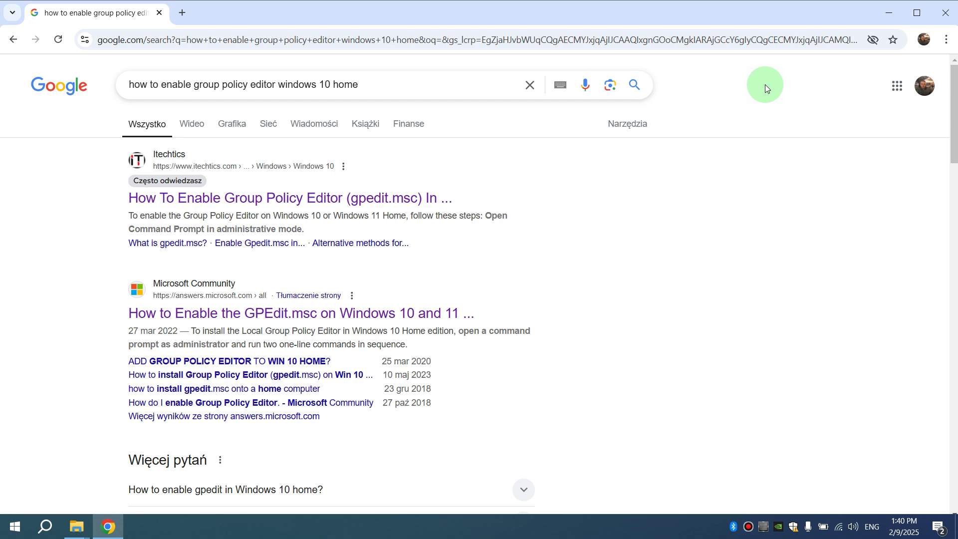
scroll(765, 88, "down", 1)
scroll(765, 89, "down", 2)
scroll(765, 89, "down", 1)
scroll(765, 88, "down", 1)
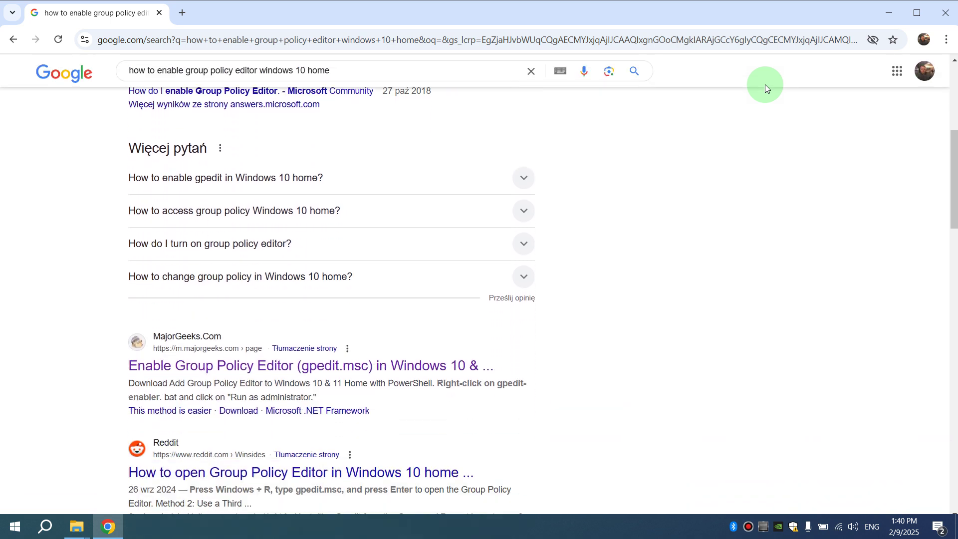
scroll(765, 88, "down", 1)
scroll(765, 89, "down", 1)
scroll(765, 88, "down", 1)
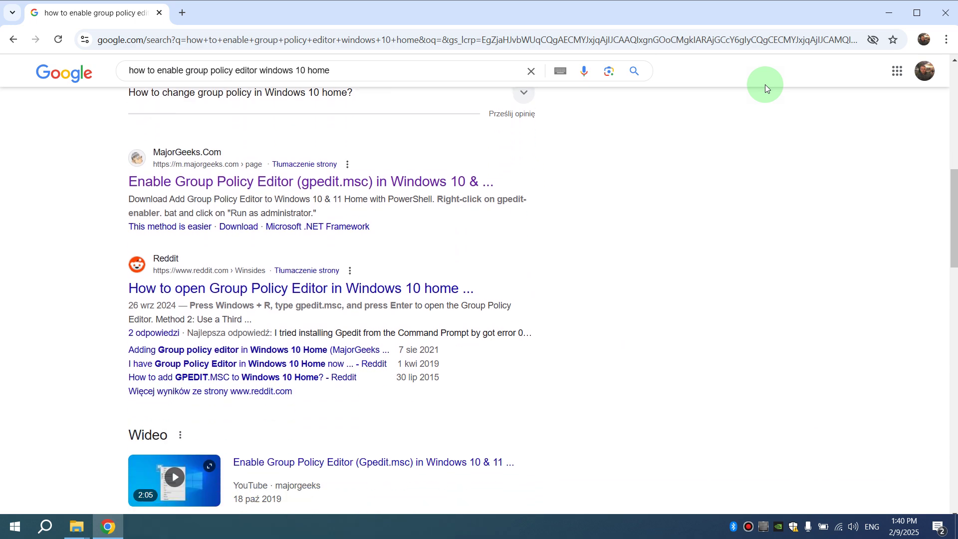
scroll(765, 88, "down", 1)
scroll(765, 88, "down", 1)
scroll(765, 89, "down", 2)
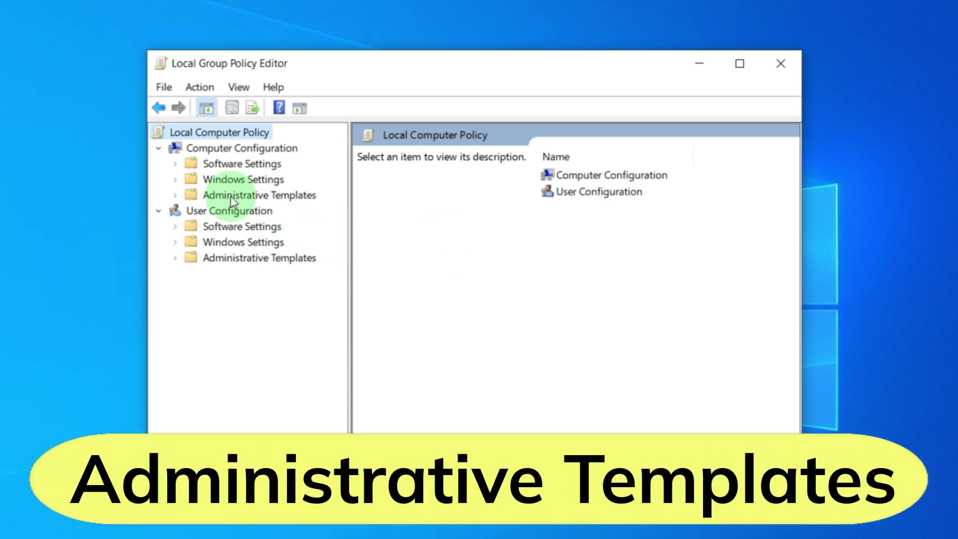
Step: Navigate Administrative Templates > Network > QoS Packet Scheduler to the Limit reservable bandwidth policy
double_click(292, 196)
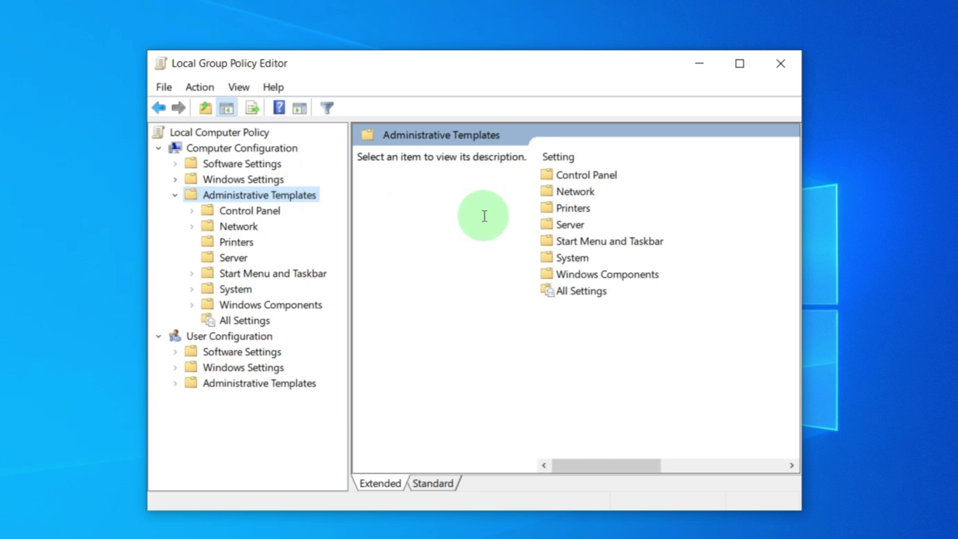
double_click(575, 193)
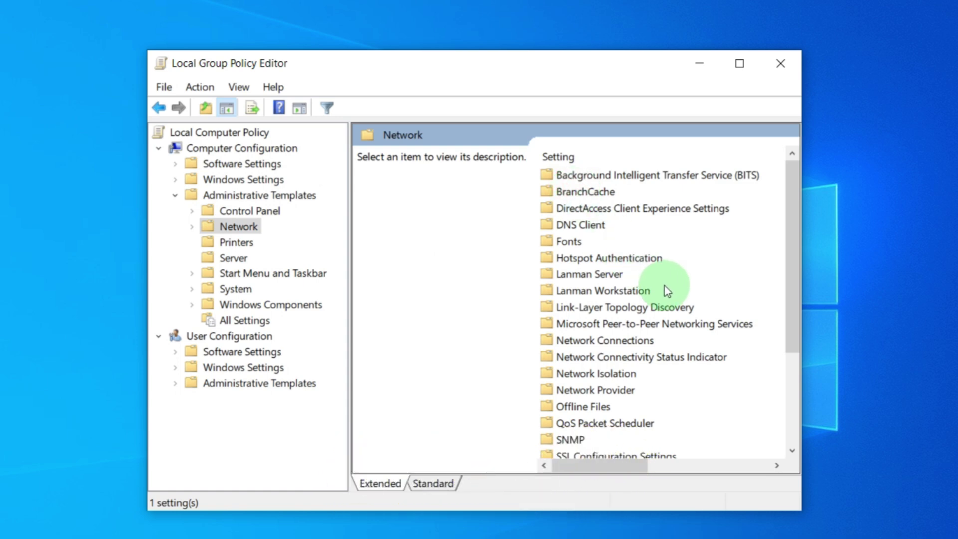
scroll(664, 286, "down", 2)
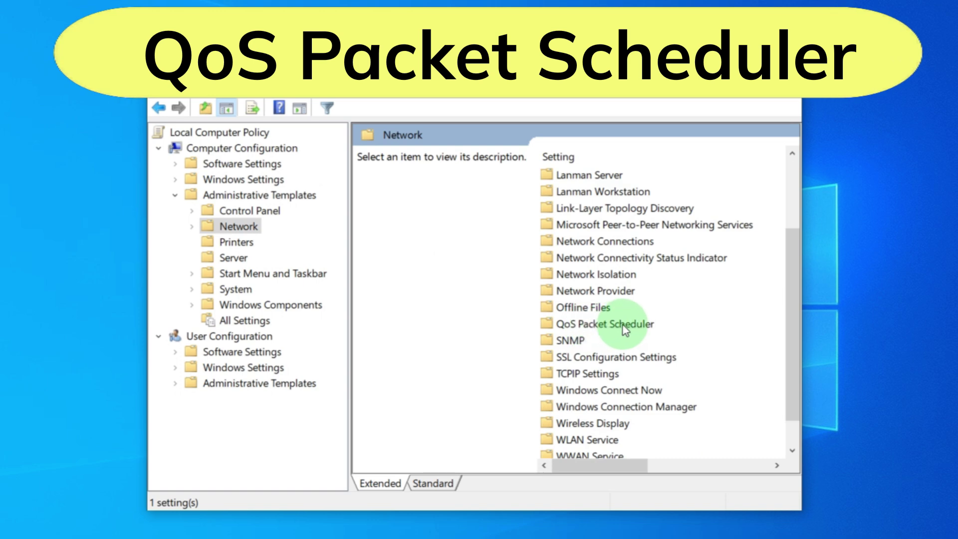
double_click(623, 324)
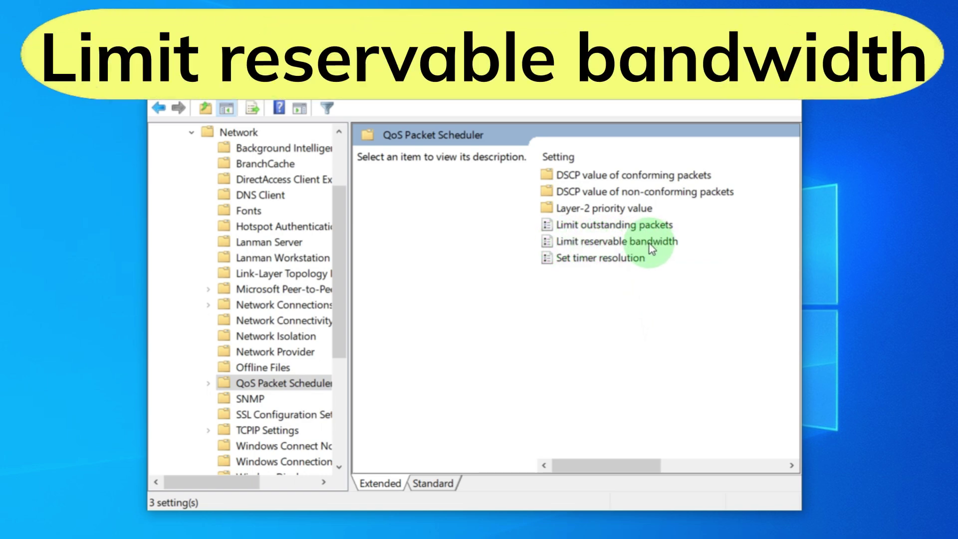
double_click(650, 243)
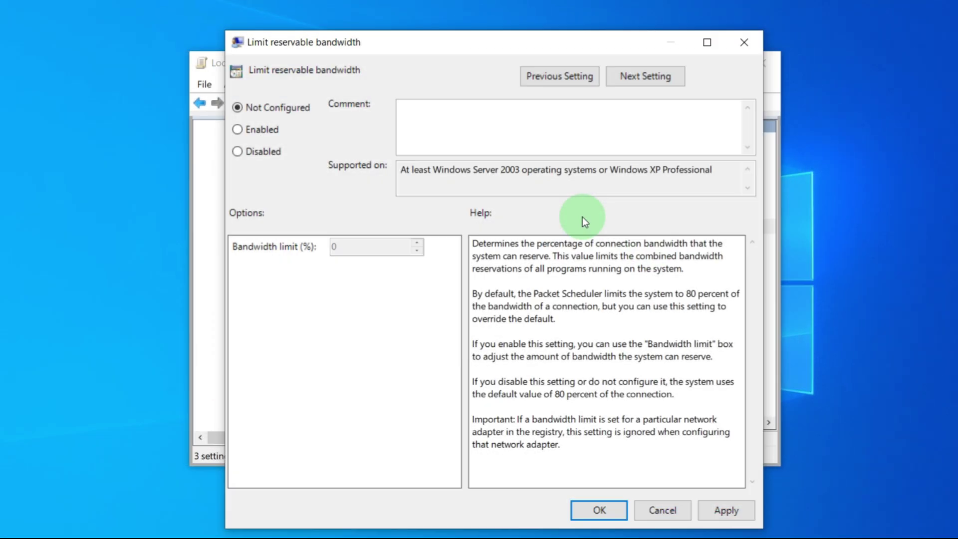
Step: Enable the policy with a 0% bandwidth limit, apply and confirm
left_click(239, 130)
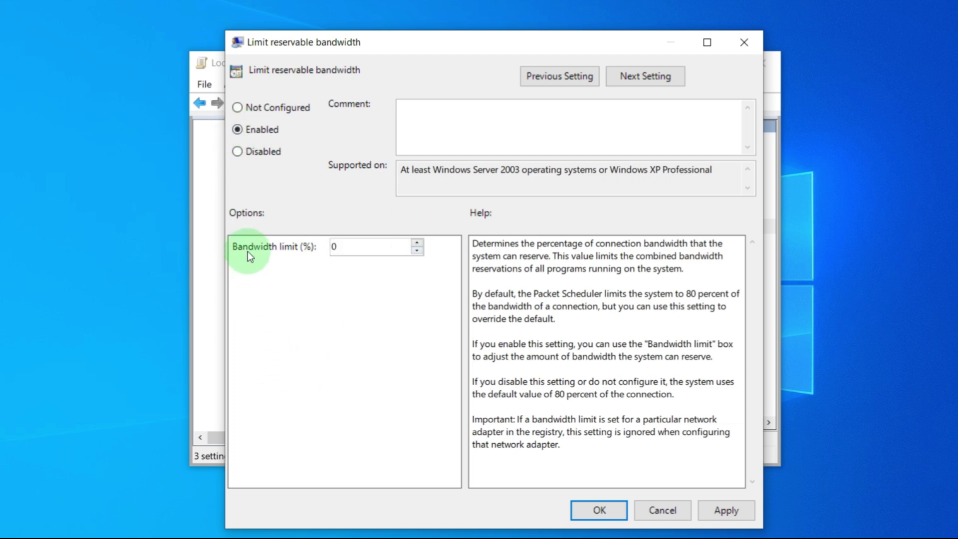
double_click(360, 243)
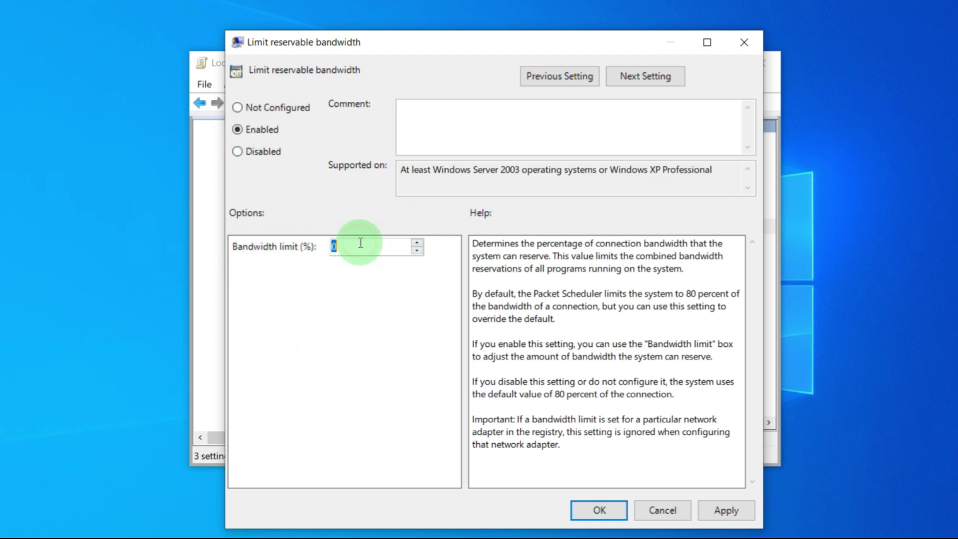
type("0")
left_click(727, 511)
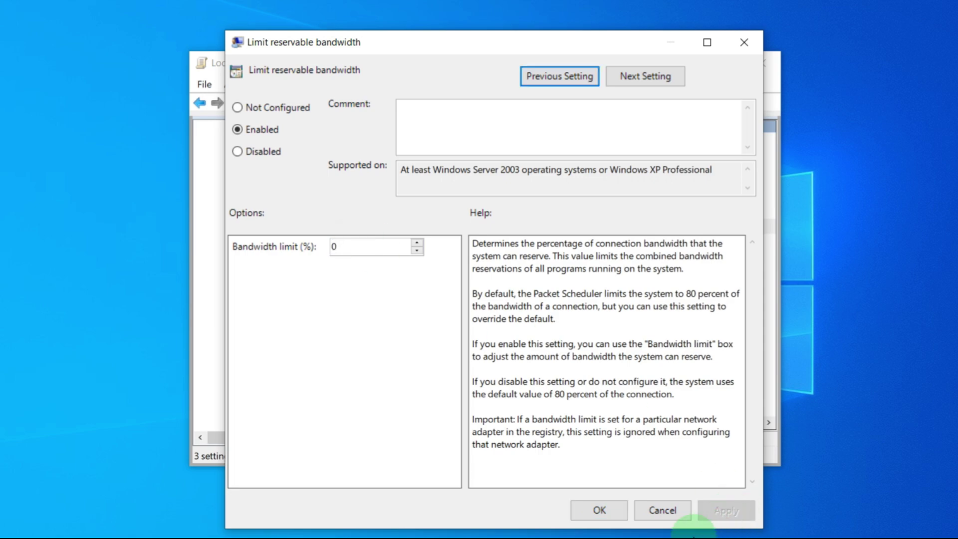
left_click(603, 511)
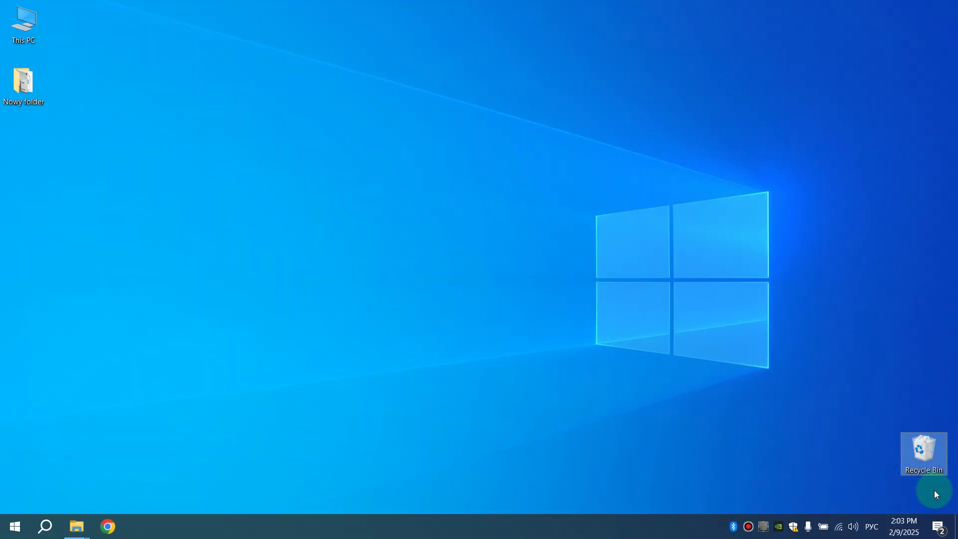